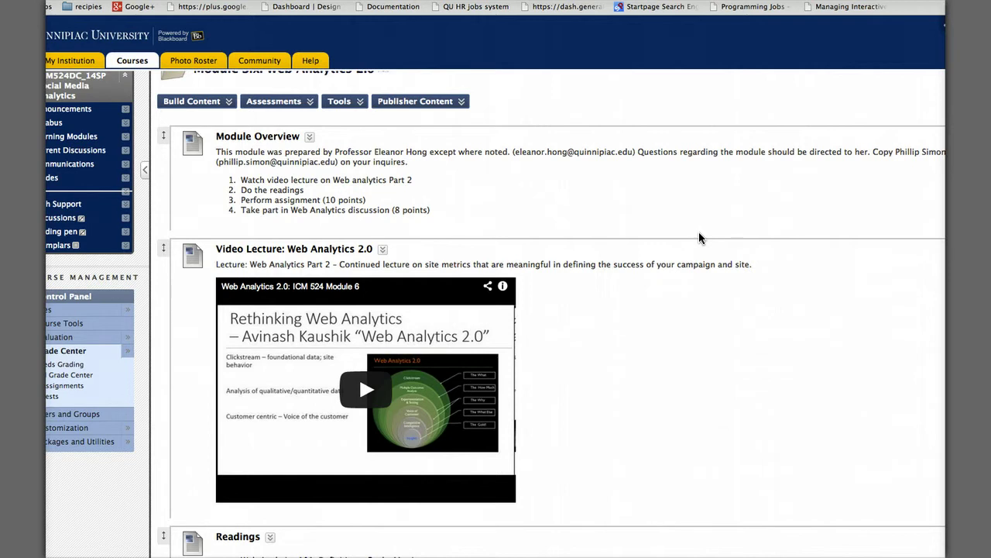
- Review the module overview and briefly play the embedded Web Analytics 2.0 lecture video, pausing it after a few seconds
left_click(730, 233)
scroll(729, 233, "down", 2)
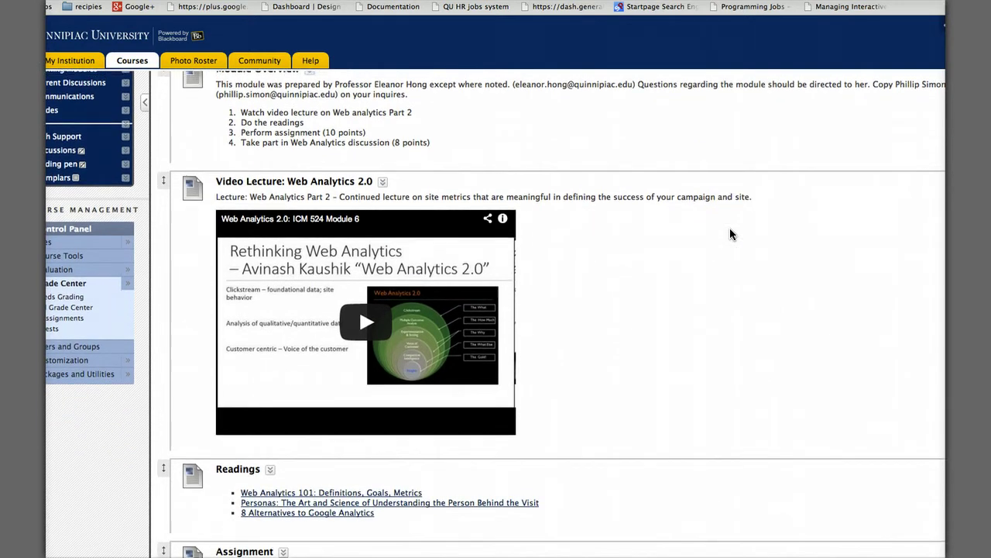
scroll(708, 251, "up", 2)
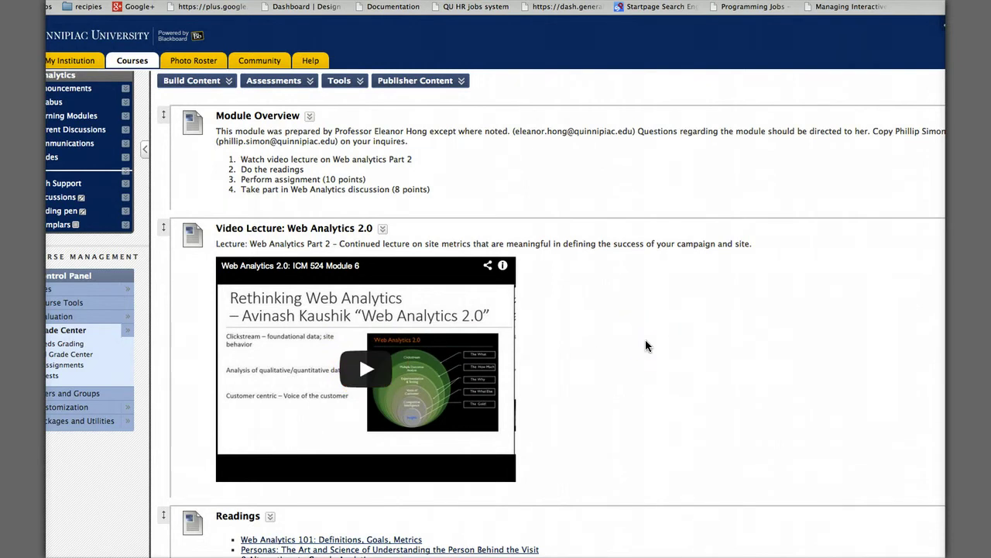
left_click(647, 345)
left_click(364, 368)
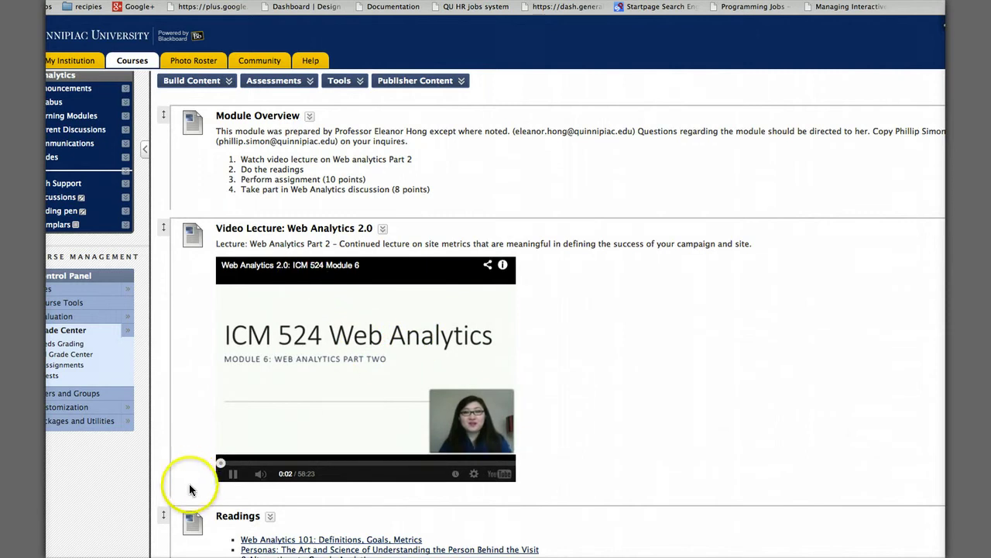
left_click(232, 472)
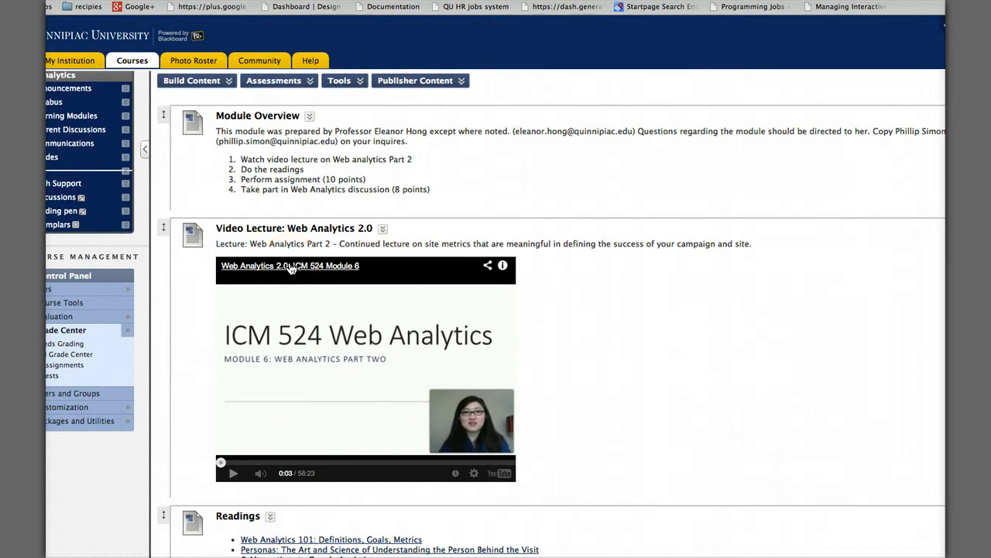
- Open the lecture video on its YouTube page, pause it and rewind it to the beginning
left_click(291, 268)
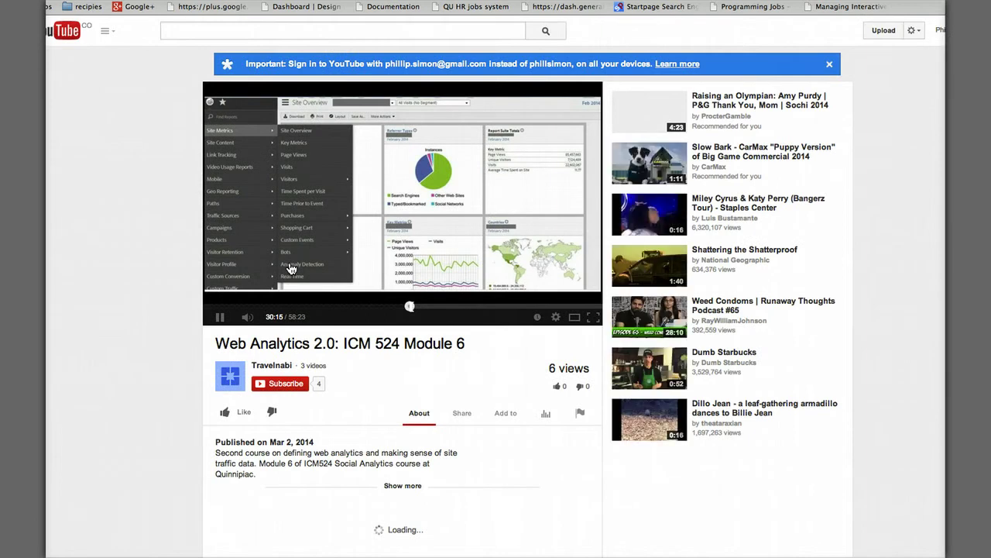
left_click(219, 323)
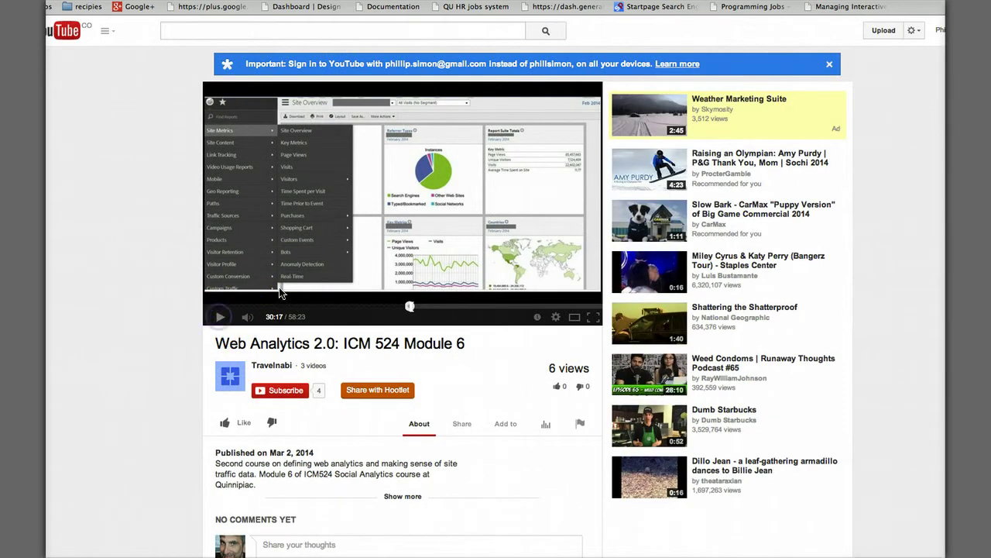
left_click_drag(410, 307, 189, 281)
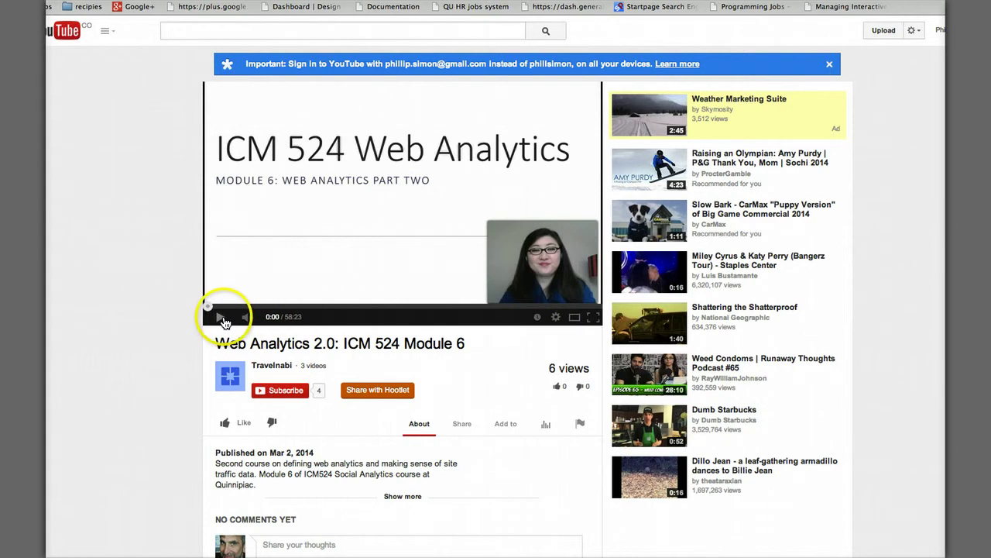
- Advance the lecture video to about the ten-minute mark and pause it at 10:03
scroll(147, 309, "down", 1)
scroll(144, 309, "down", 1)
scroll(144, 309, "up", 1)
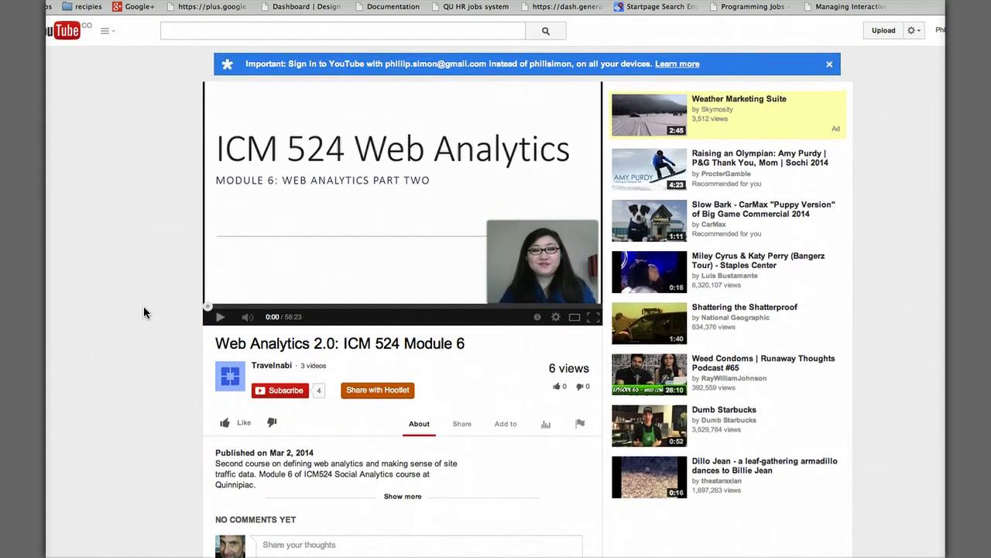
scroll(144, 310, "down", 1)
left_click(219, 312)
left_click(190, 304)
left_click_drag(206, 305, 271, 308)
left_click(220, 310)
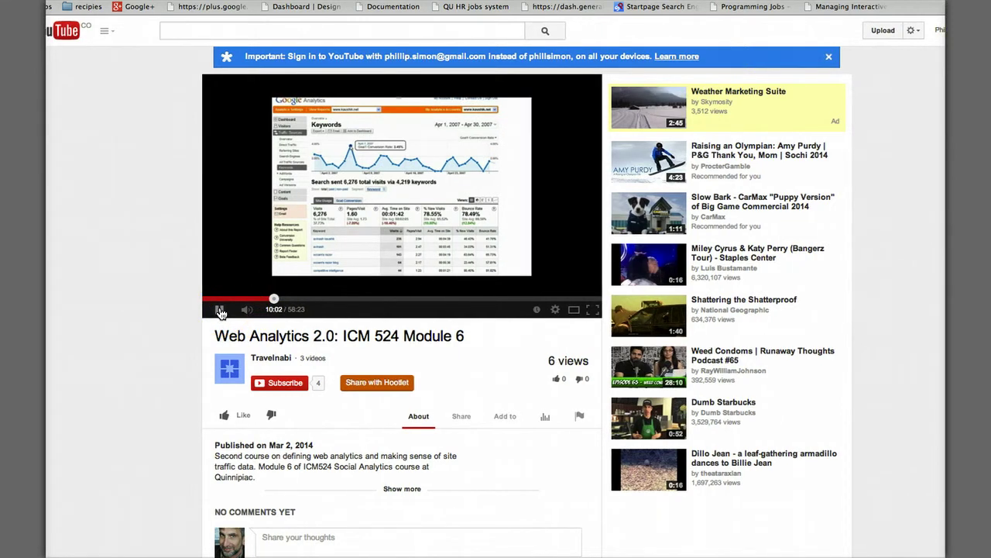
left_click(220, 311)
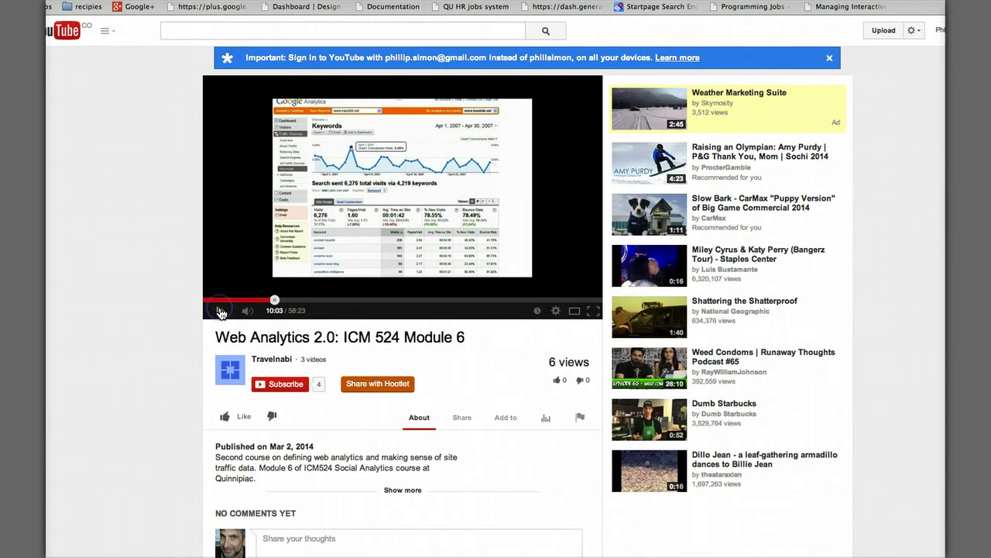
- Open the video's sharing options and turn on the start time of 10:03 for the link
scroll(467, 395, "down", 2)
left_click(462, 352)
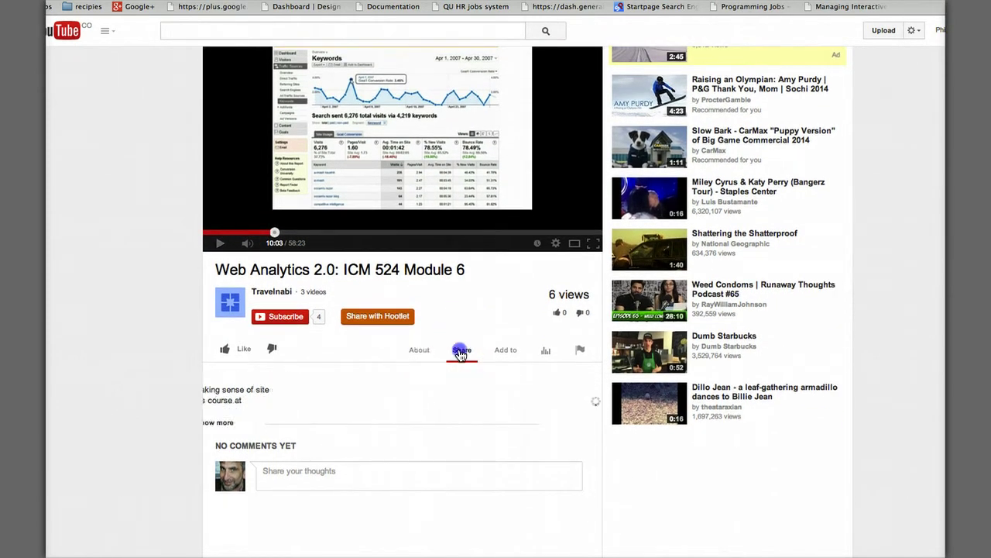
scroll(457, 370, "down", 3)
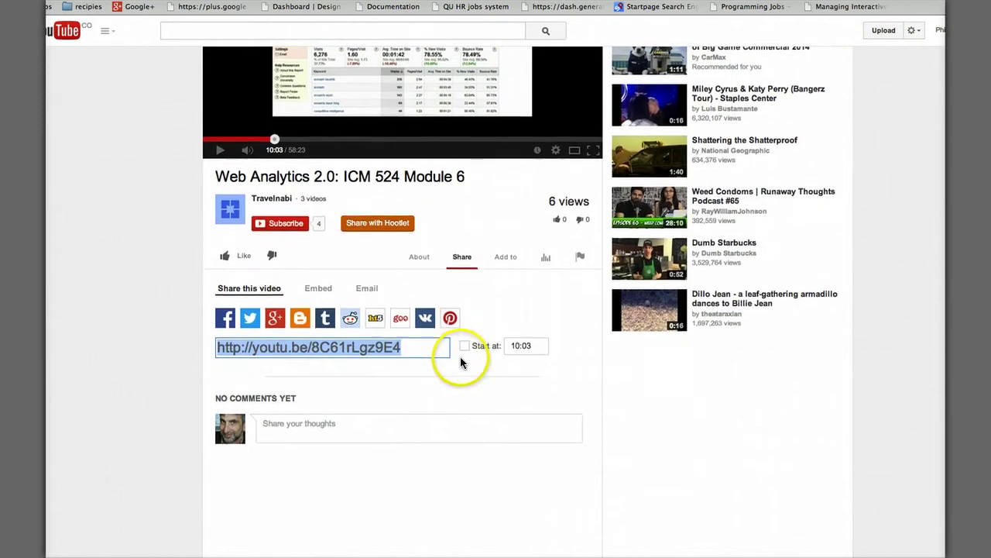
left_click(544, 346)
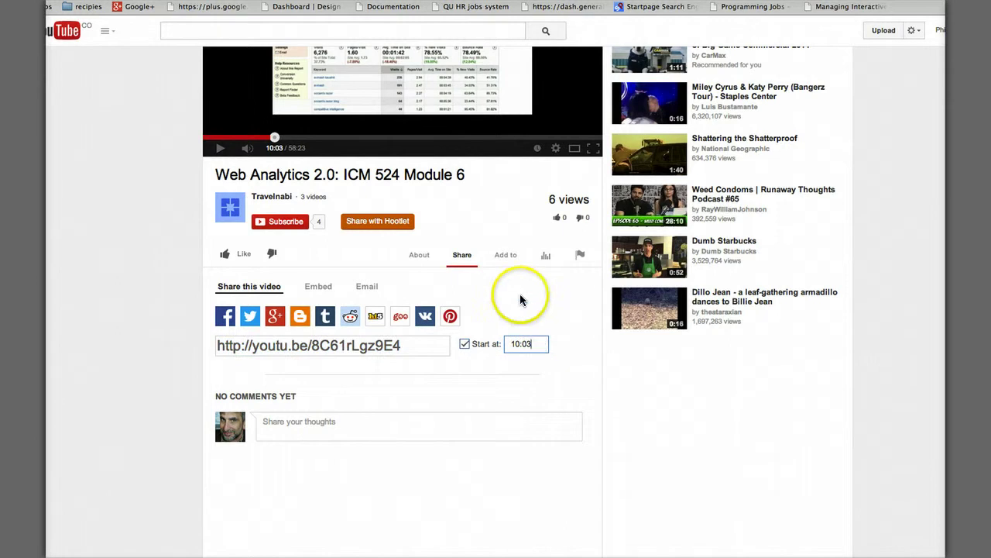
scroll(519, 302, "up", 1)
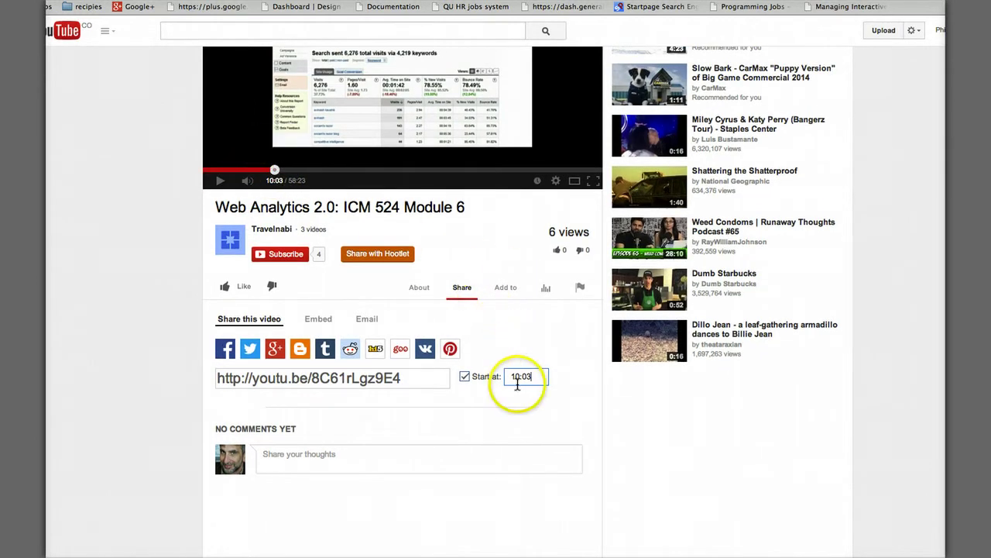
- Switch the link's start time option off and on again, and select the timestamped share link
left_click(464, 376)
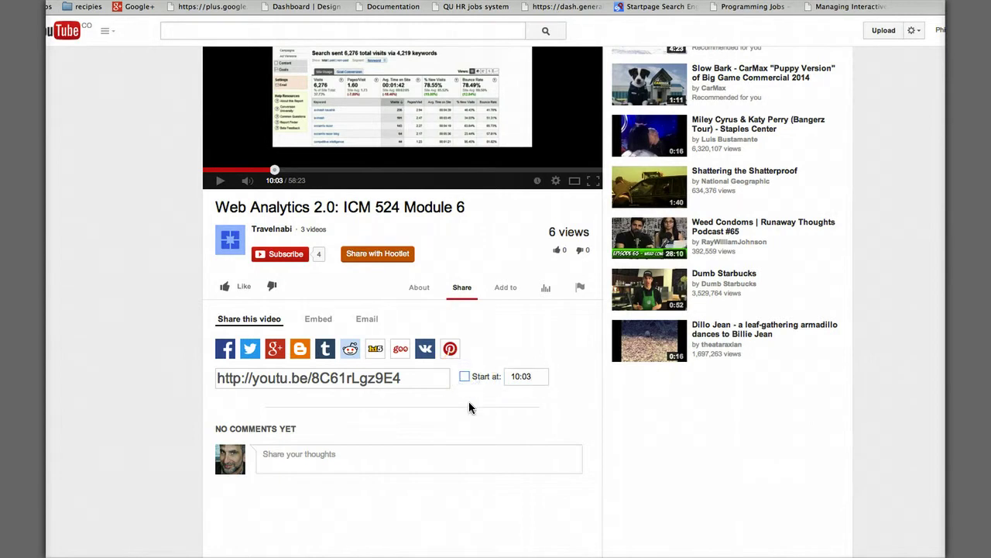
left_click(465, 377)
left_click(397, 377)
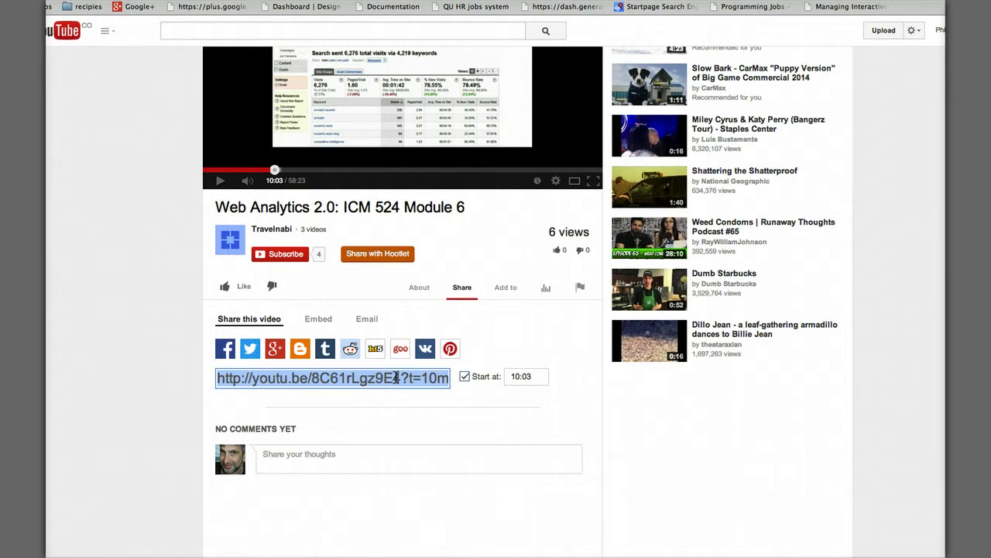
left_click(409, 377)
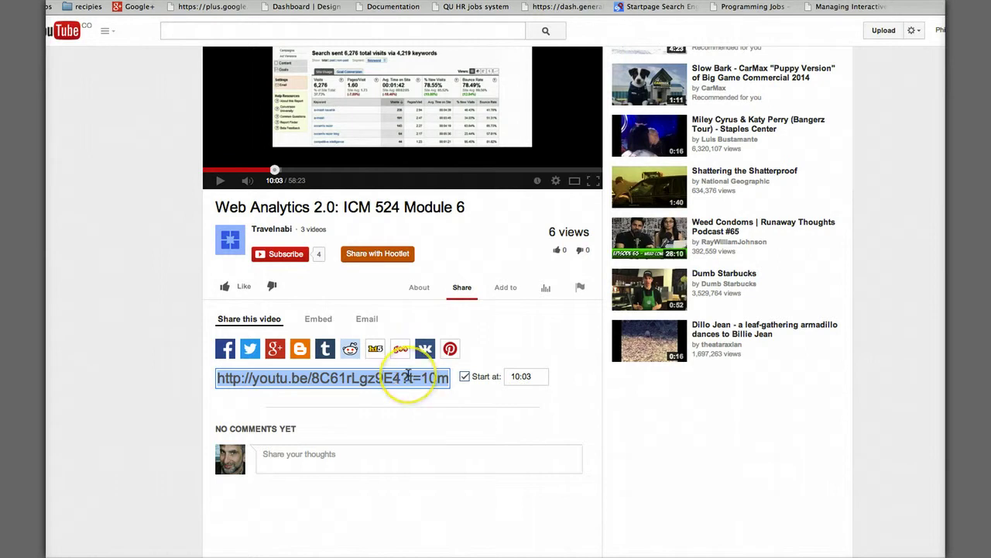
left_click(505, 358)
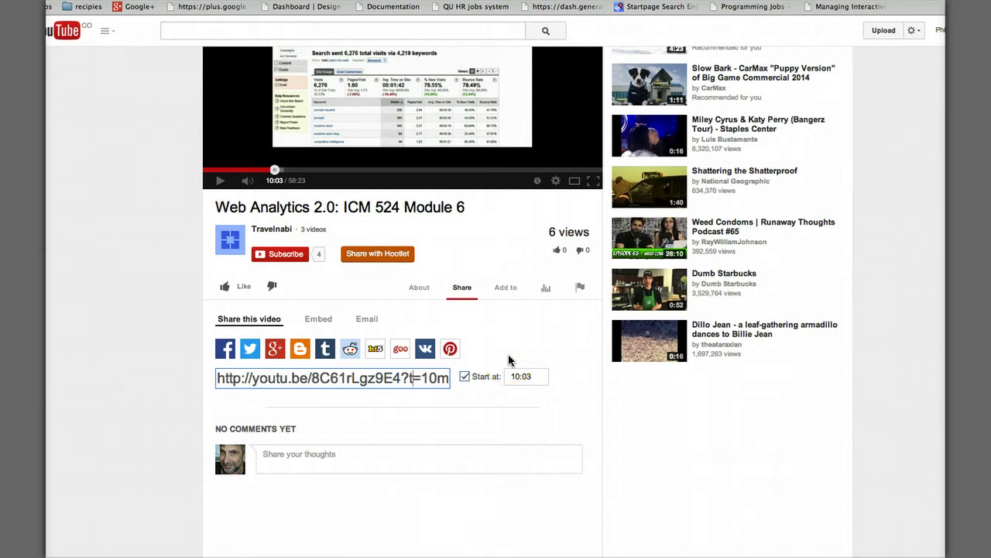
left_click(409, 150)
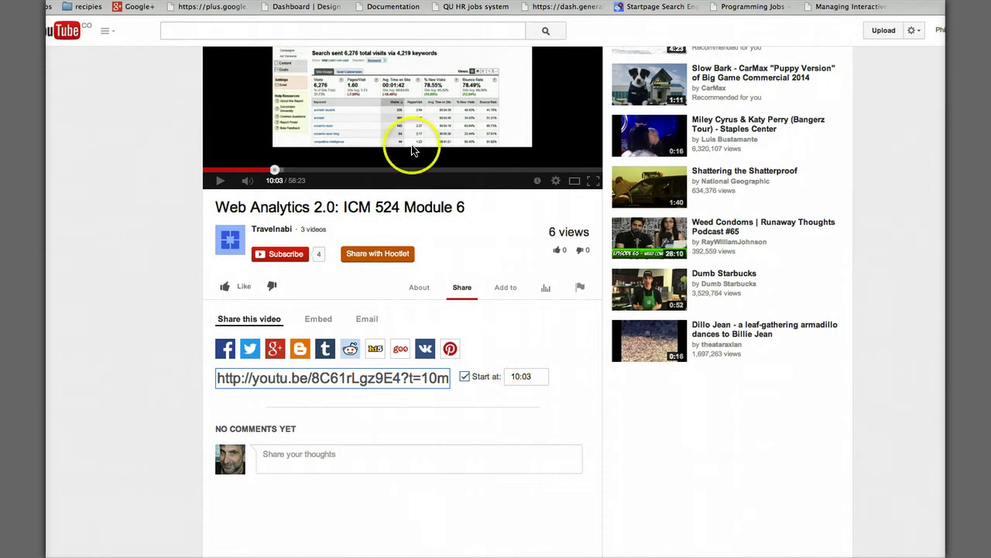
- Move the paused video's playback position to 10:20
scroll(415, 155, "up", 2)
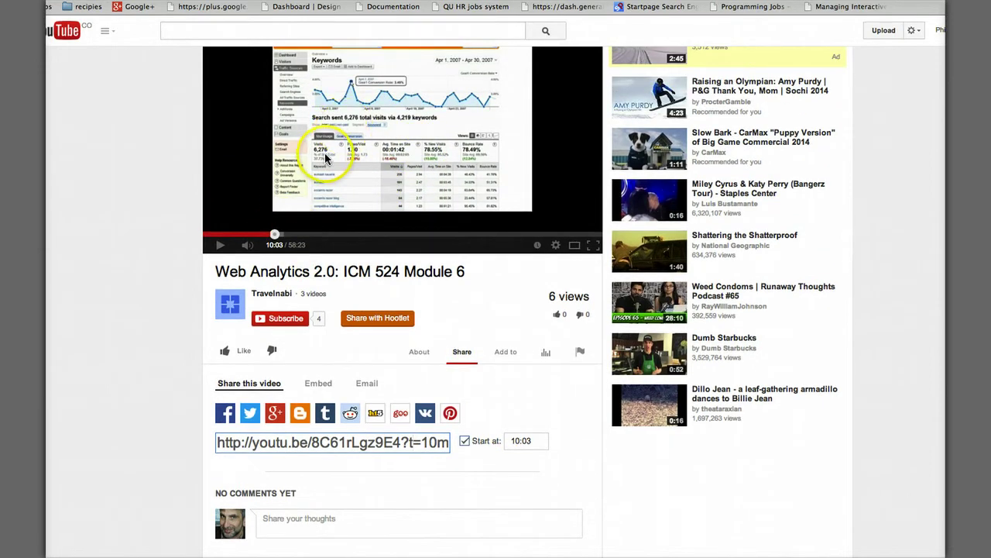
scroll(341, 167, "up", 1)
scroll(446, 225, "down", 1)
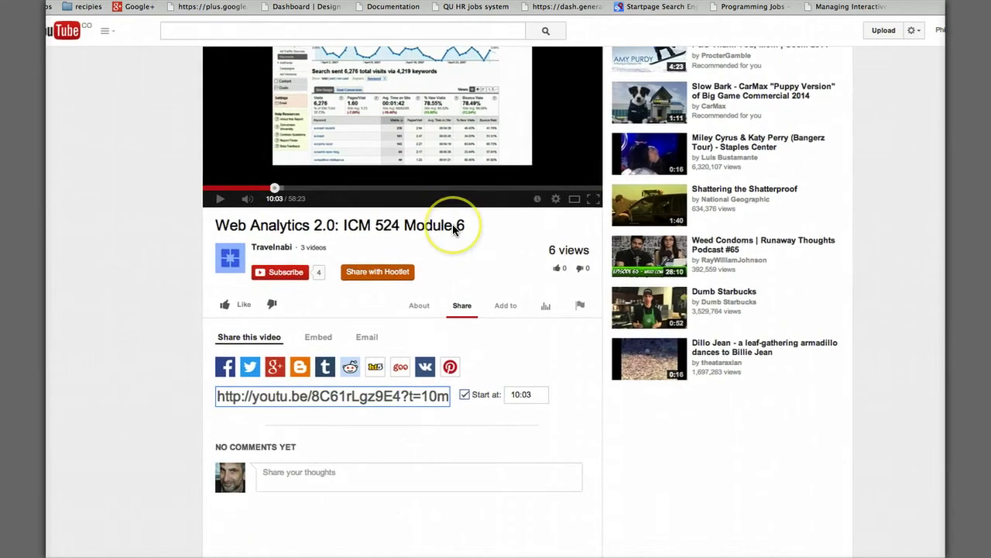
scroll(326, 205, "up", 1)
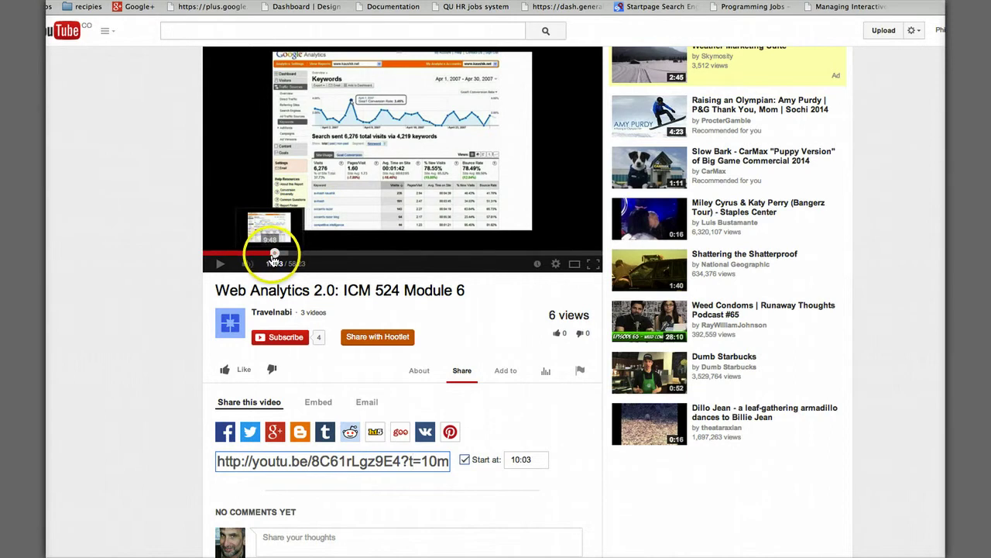
left_click_drag(275, 258, 277, 256)
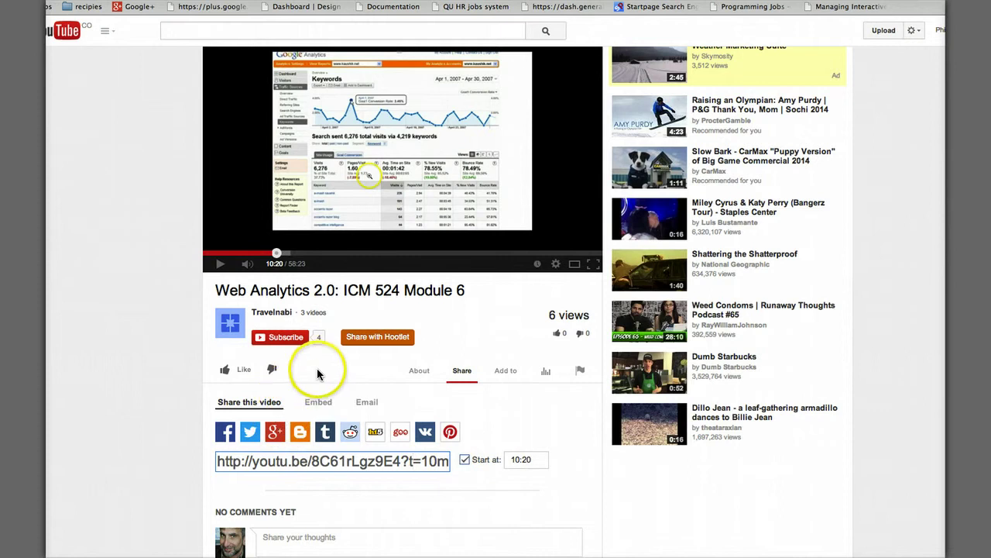
left_click(276, 436)
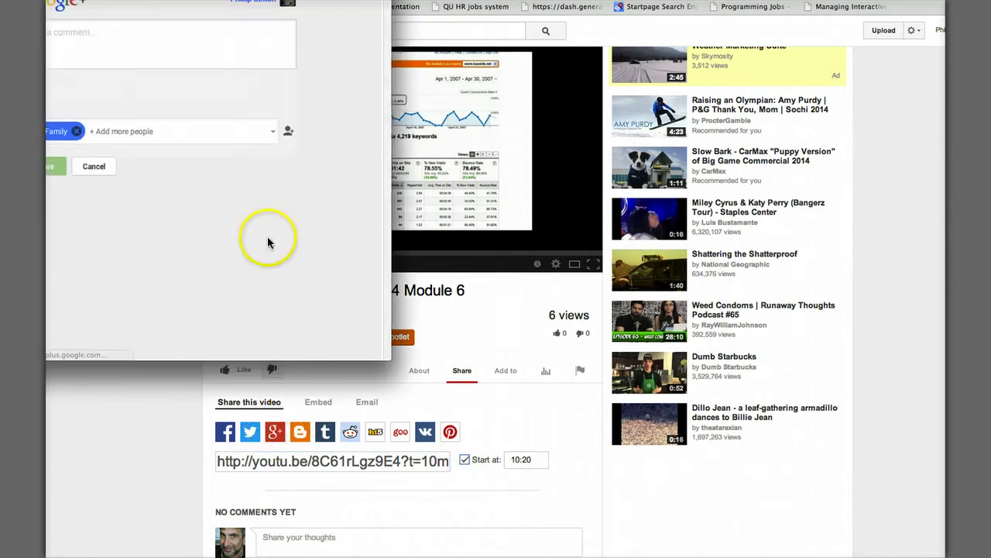
left_click(371, 263)
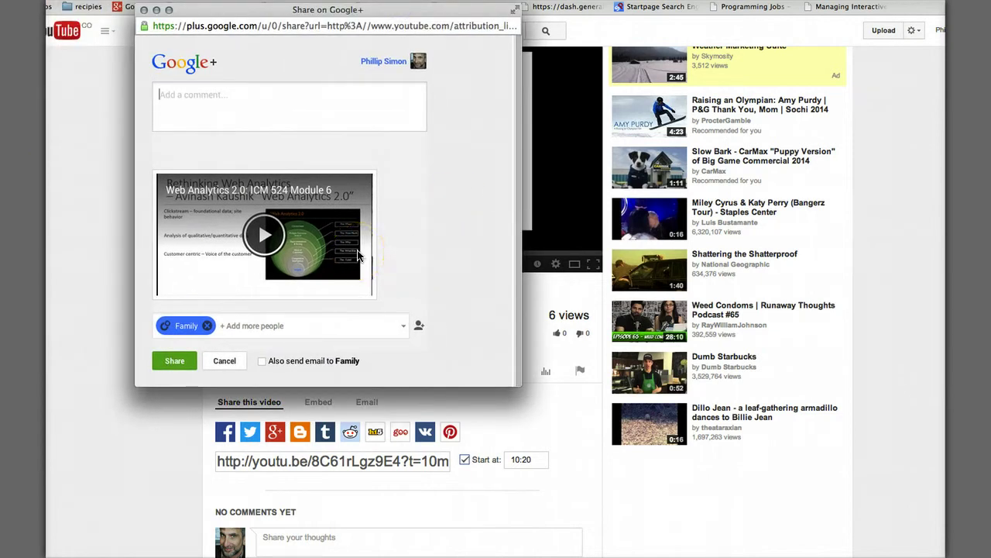
left_click(209, 326)
left_click(320, 325)
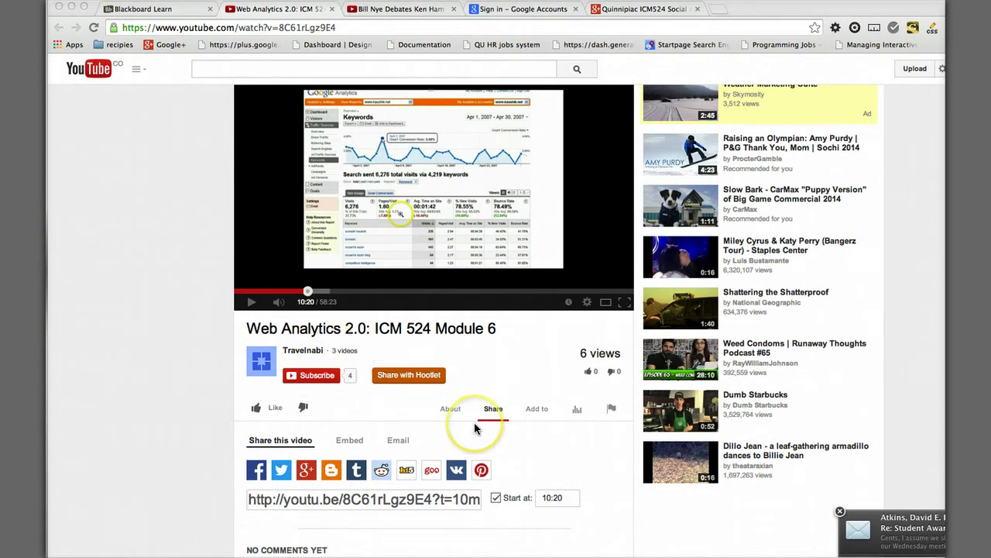
- Open the Google+ share form for the video and draft a comment about having a question in the video
scroll(474, 427, "down", 1)
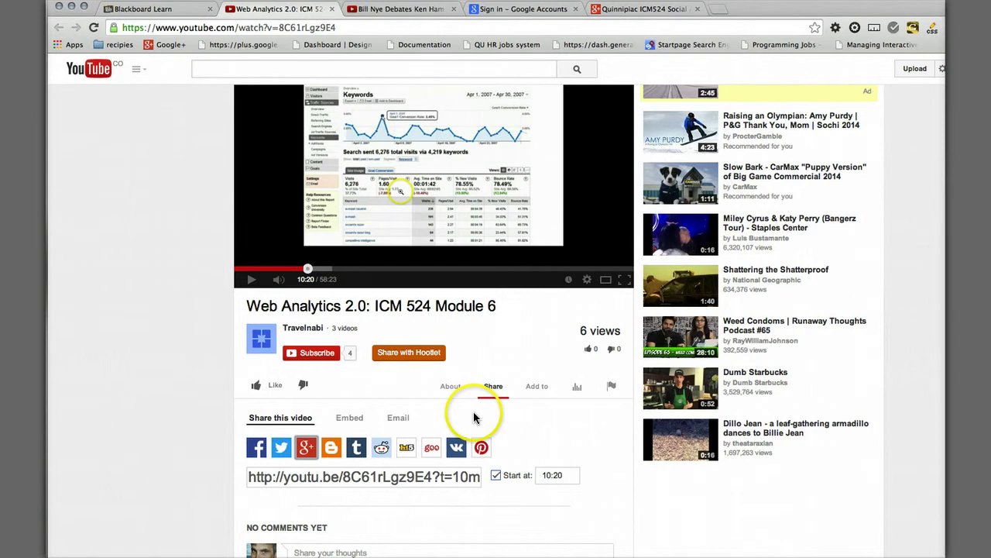
left_click(306, 449)
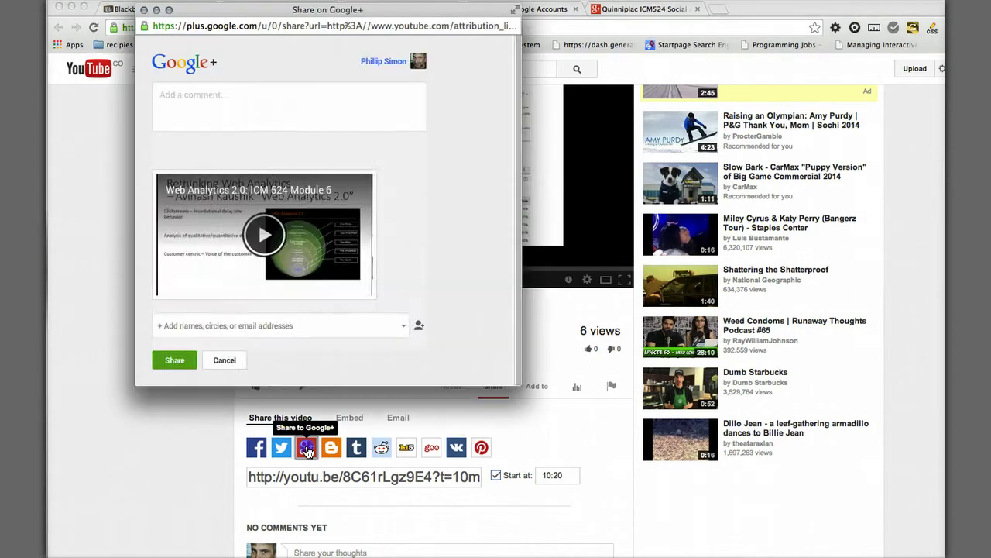
left_click(287, 164)
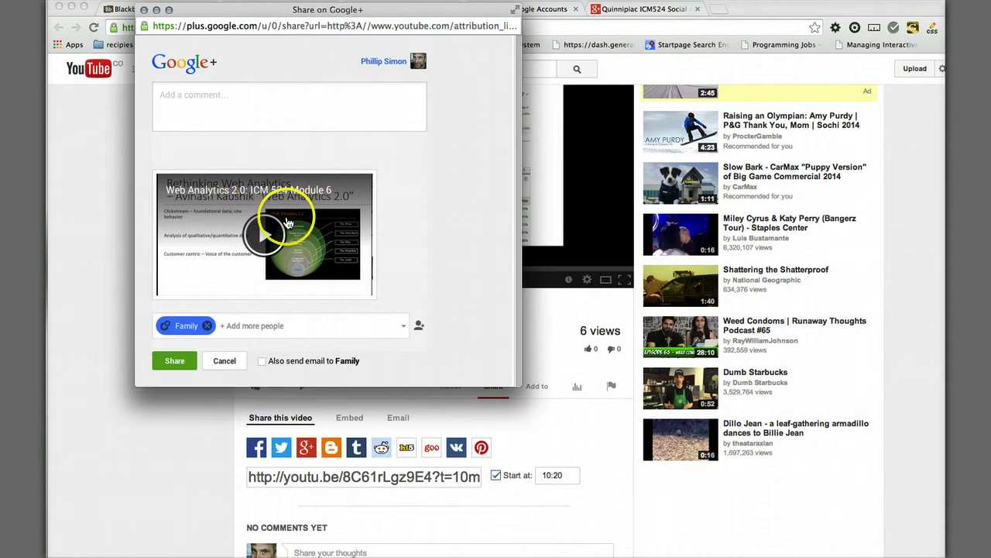
left_click(200, 99)
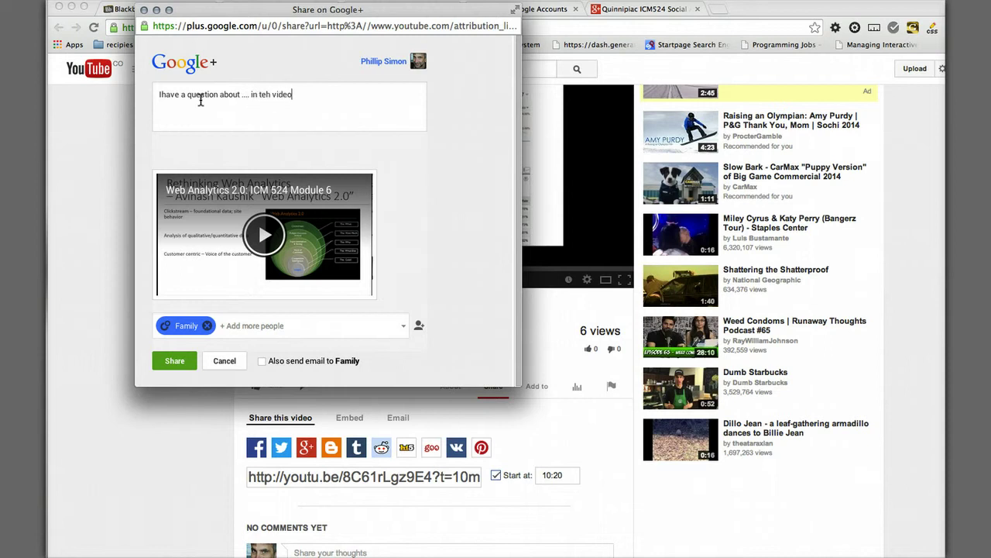
- Correct the comment's typos to read "I have a question about .... in the video..." and append "where you said"
double_click(265, 94)
type("the")
left_click(166, 93)
left_click(162, 93)
key("Delete")
type("I h")
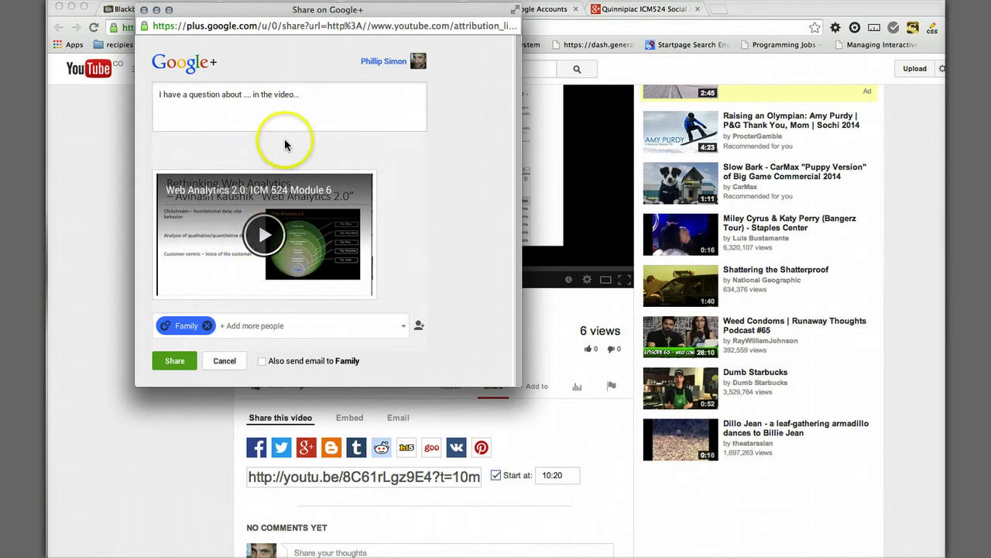
left_click(308, 94)
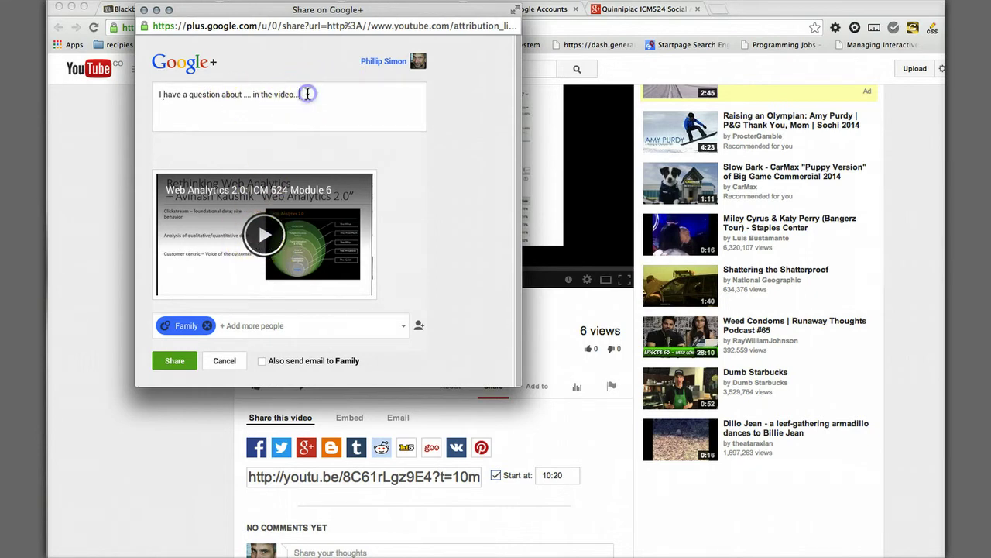
type("where you said")
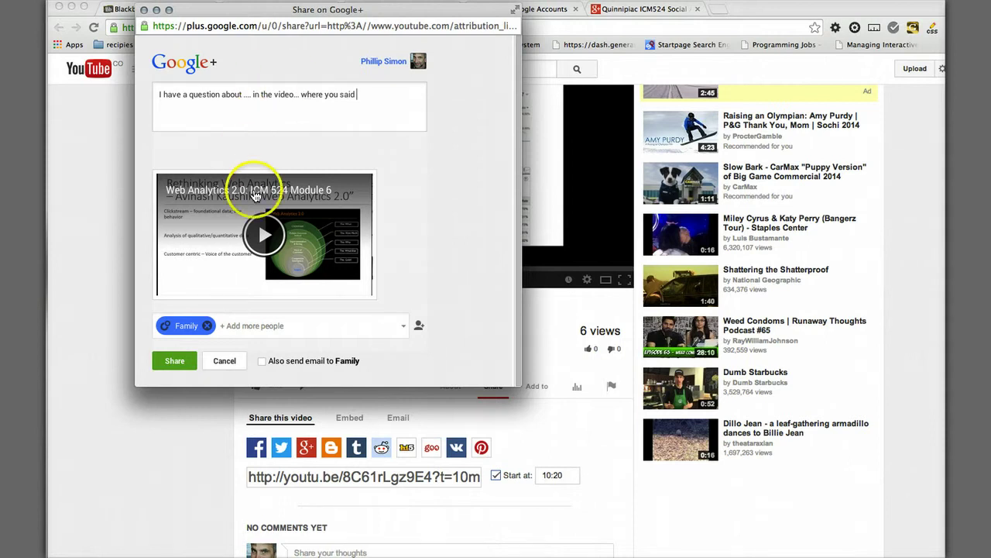
- Replace the Family circle with the Quinnipiac ICM524 Social Analytics Community as the audience and share the post
left_click(208, 327)
left_click(329, 324)
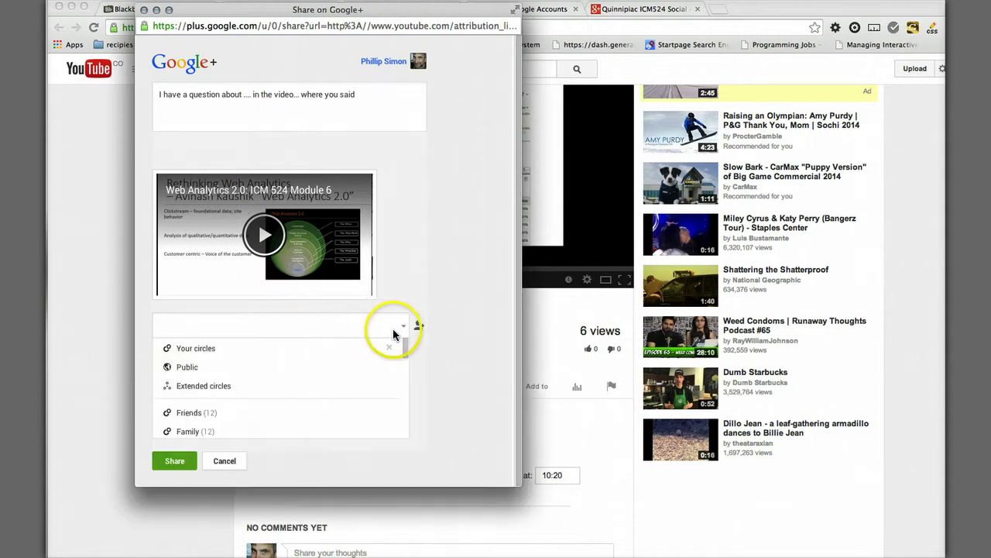
left_click_drag(405, 344, 408, 436)
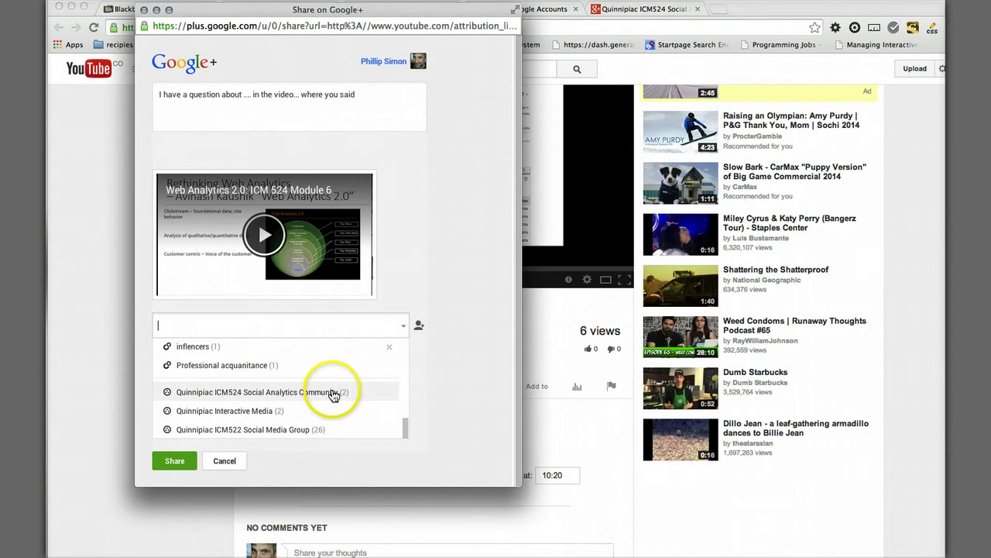
left_click(300, 394)
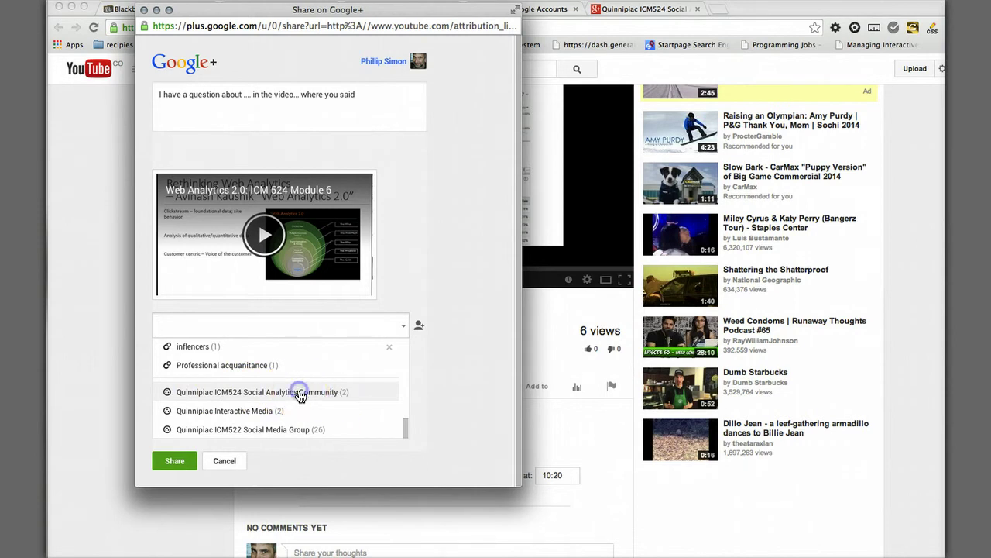
left_click(408, 250)
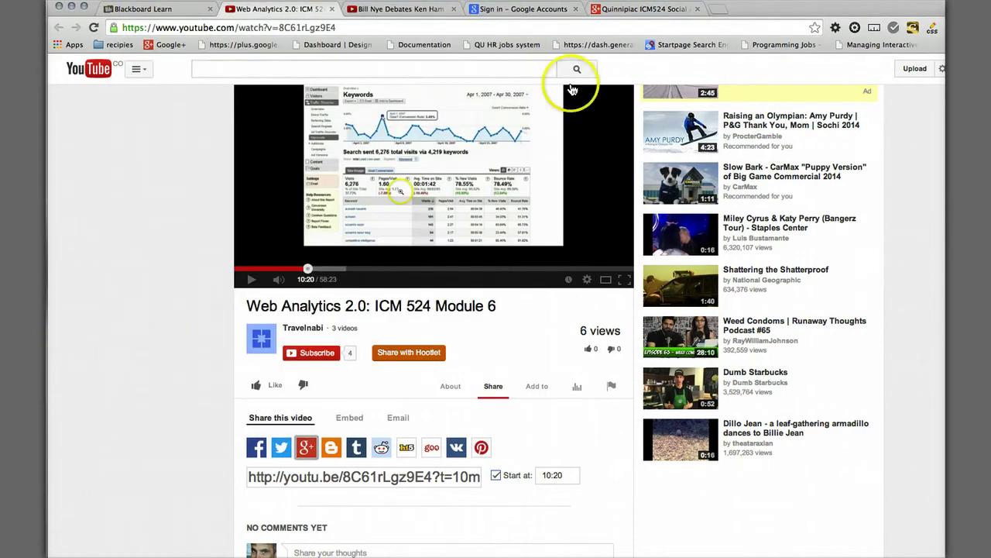
- Reload the Quinnipiac ICM524 Social Analytics Community page and play the video in the newly shared post
left_click(637, 9)
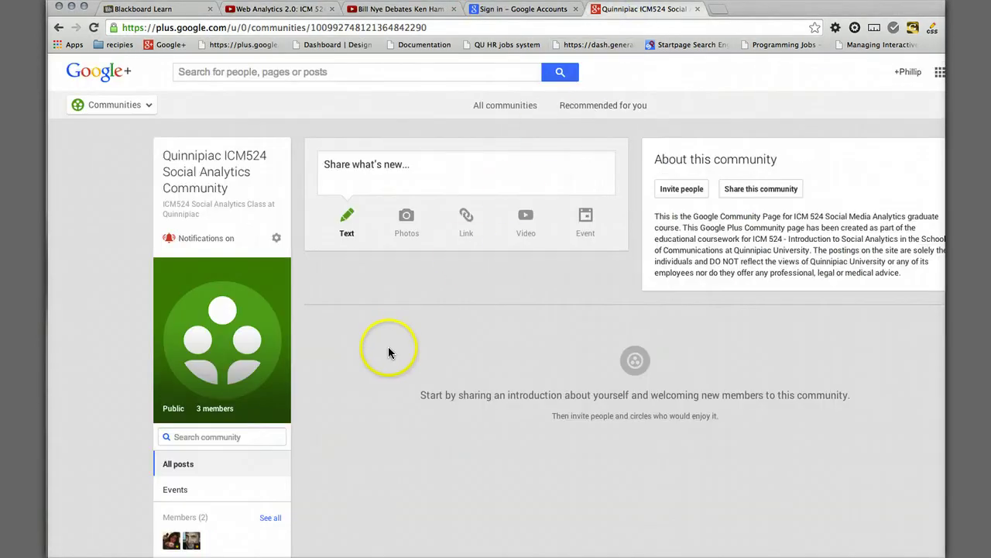
key("super+r")
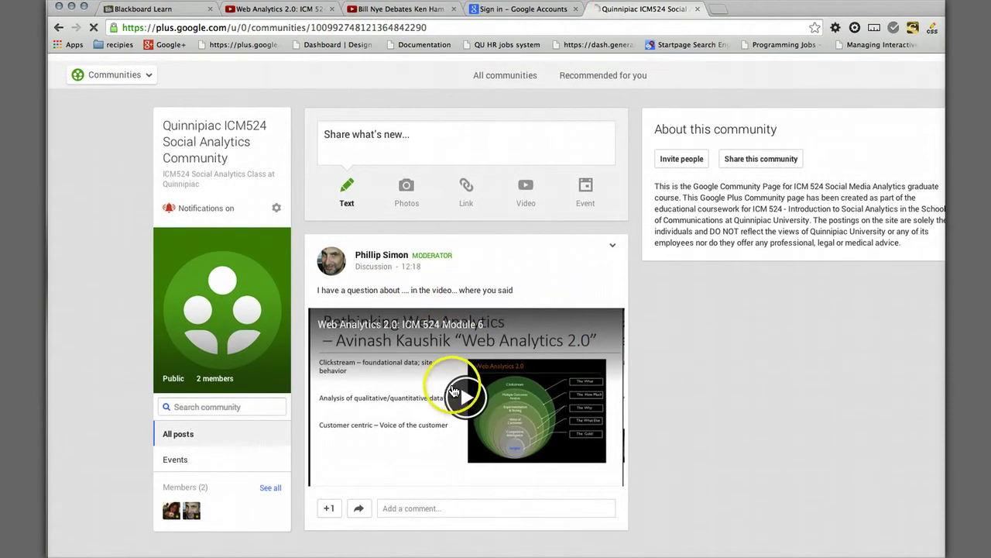
left_click(462, 397)
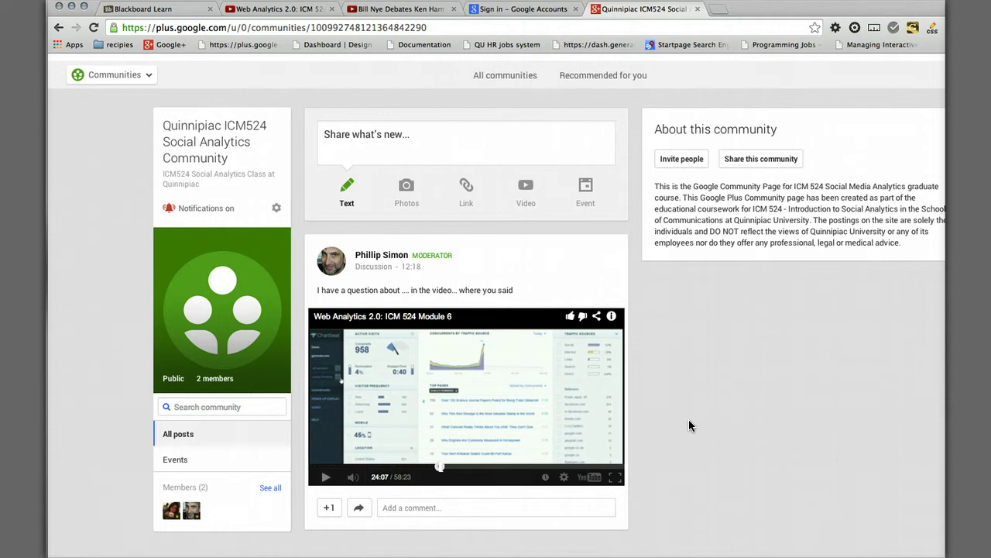
- Post the comment "Answere here" on the shared Web Analytics 2.0 video post
left_click(403, 510)
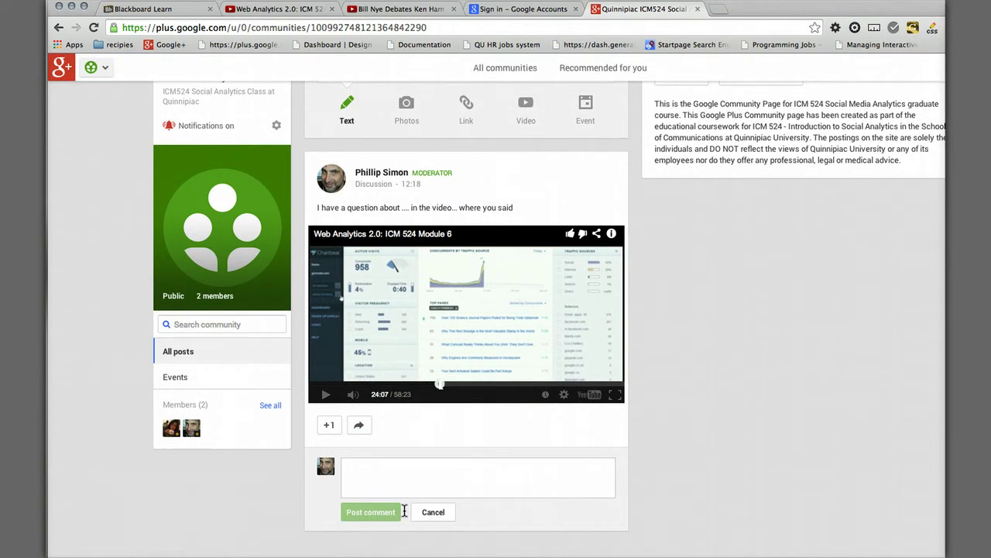
type("Anser e")
key("BackSpace")
key("BackSpace")
key("BackSpace")
key("BackSpace")
type("were h")
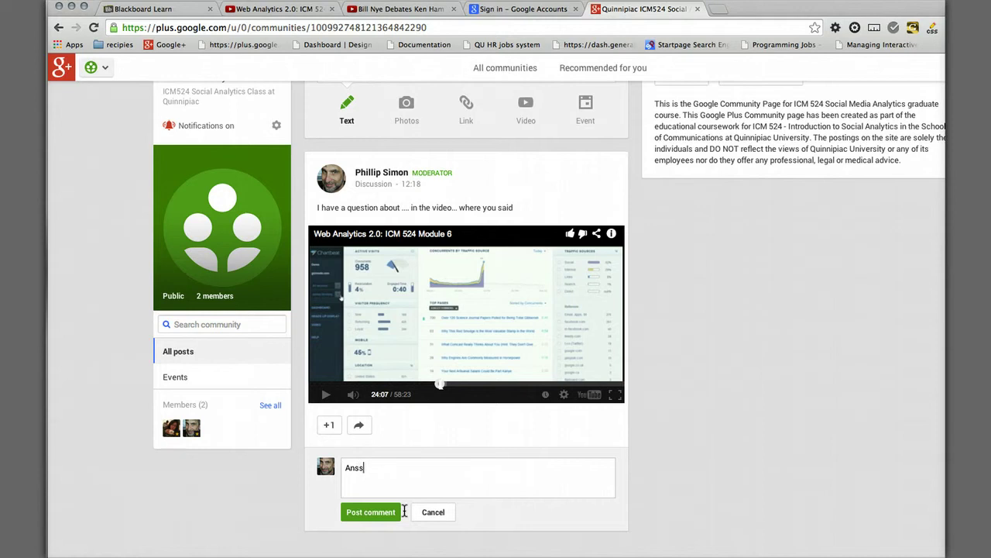
type("ere")
scroll(655, 447, "up", 3)
scroll(655, 447, "down", 3)
left_click(643, 450)
left_click(358, 512)
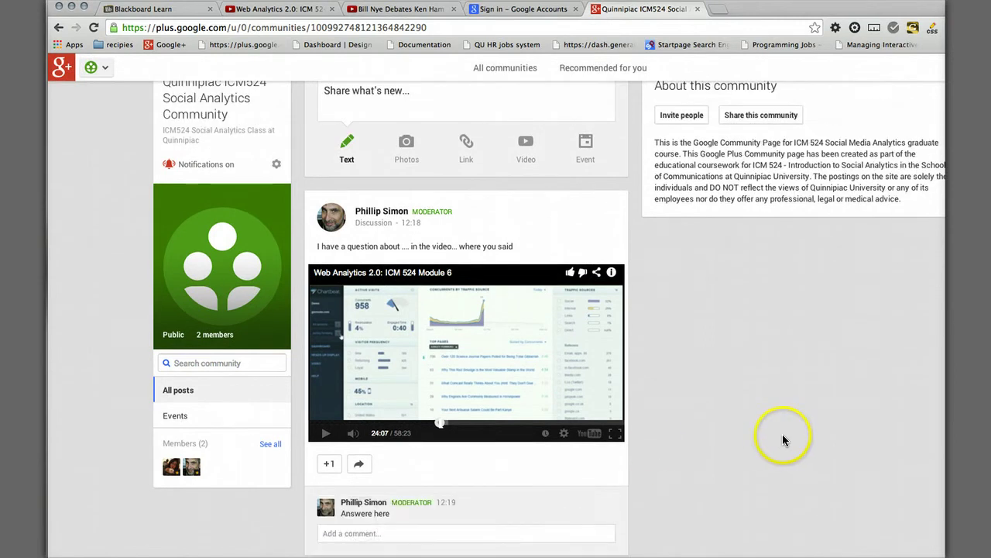
- Review the shared video post and its comment on the community page
scroll(328, 515, "down", 1)
scroll(357, 483, "up", 3)
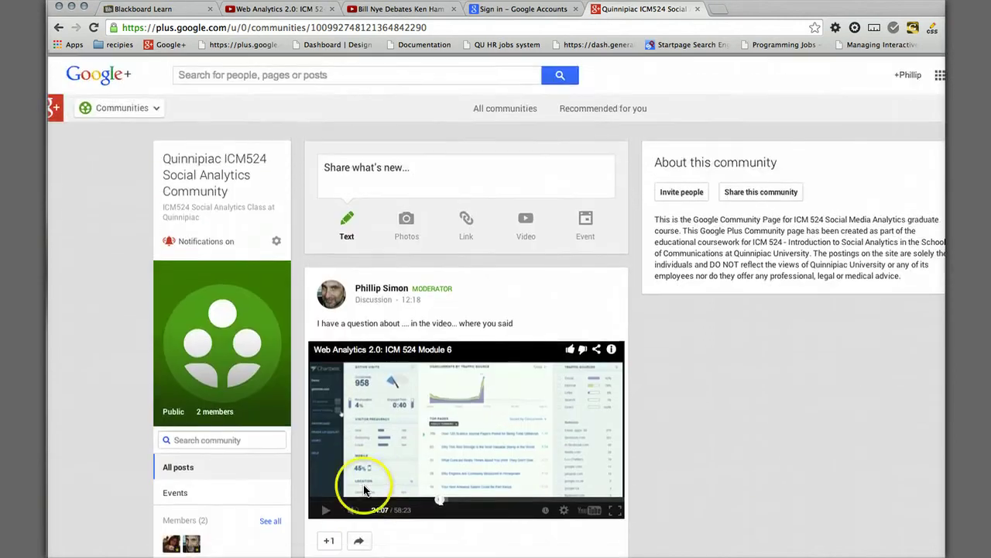
scroll(677, 511, "down", 2)
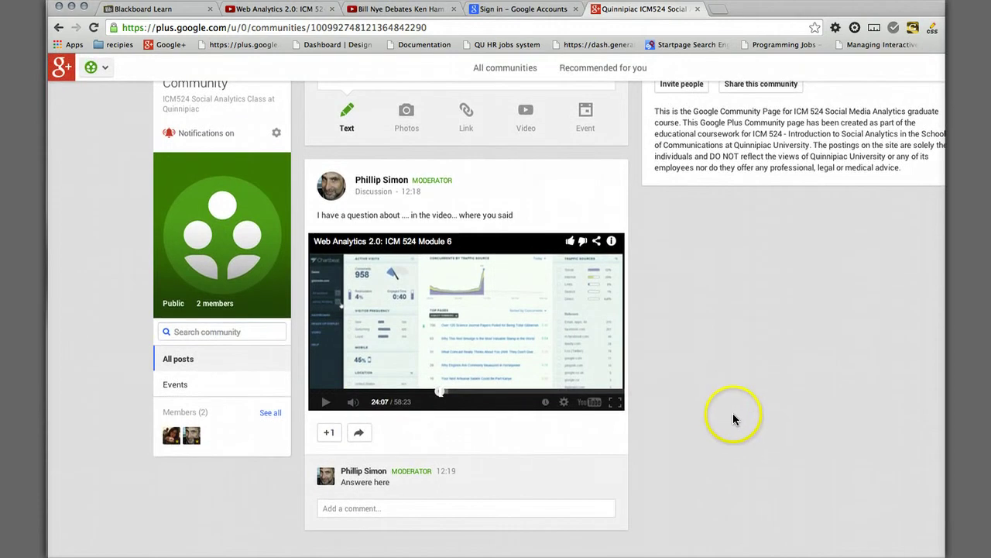
scroll(733, 419, "up", 1)
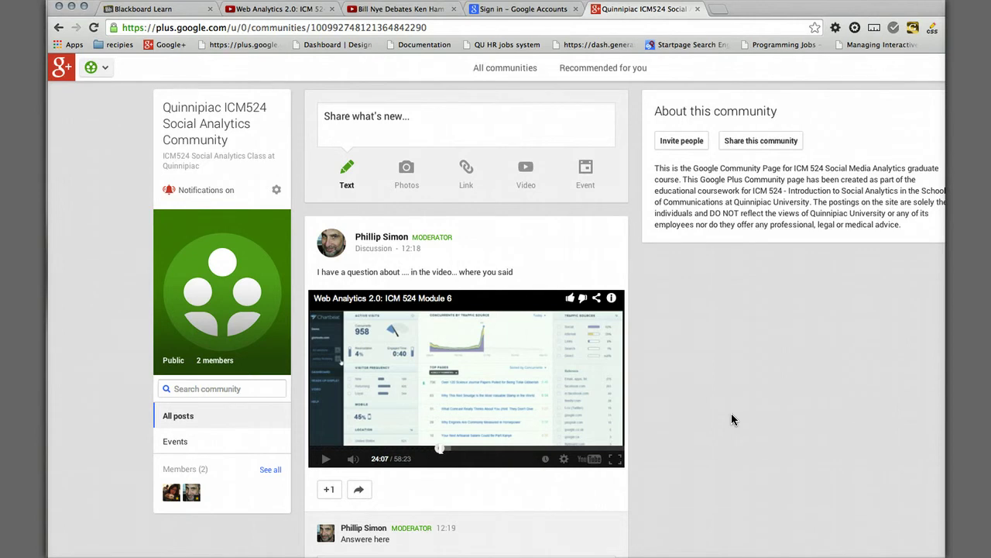
left_click(744, 422)
scroll(457, 416, "down", 2)
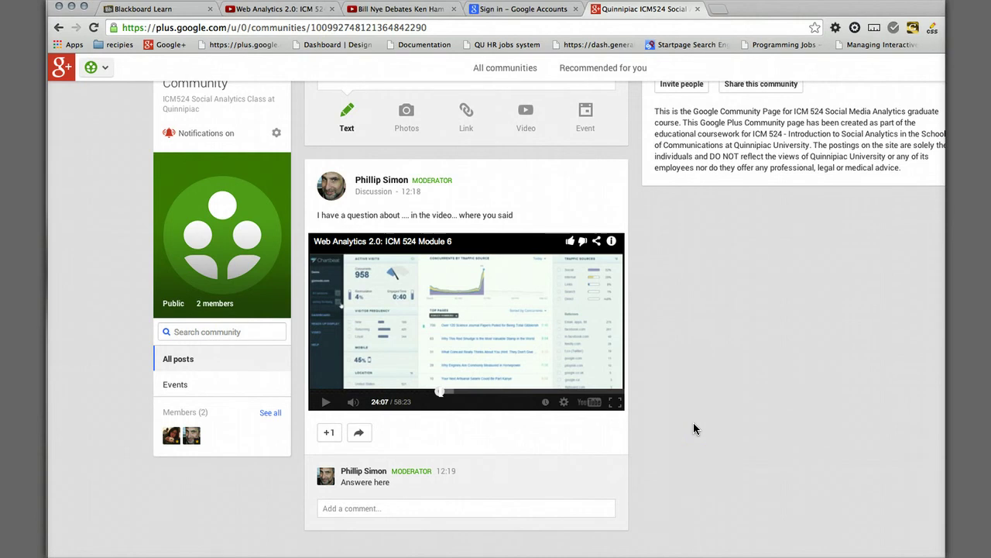
scroll(693, 422, "up", 2)
scroll(694, 422, "down", 2)
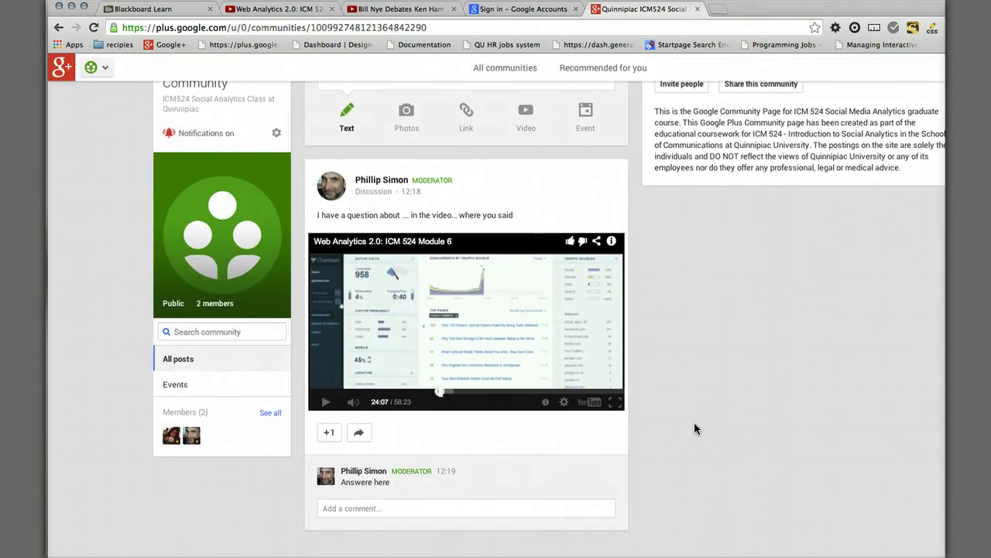